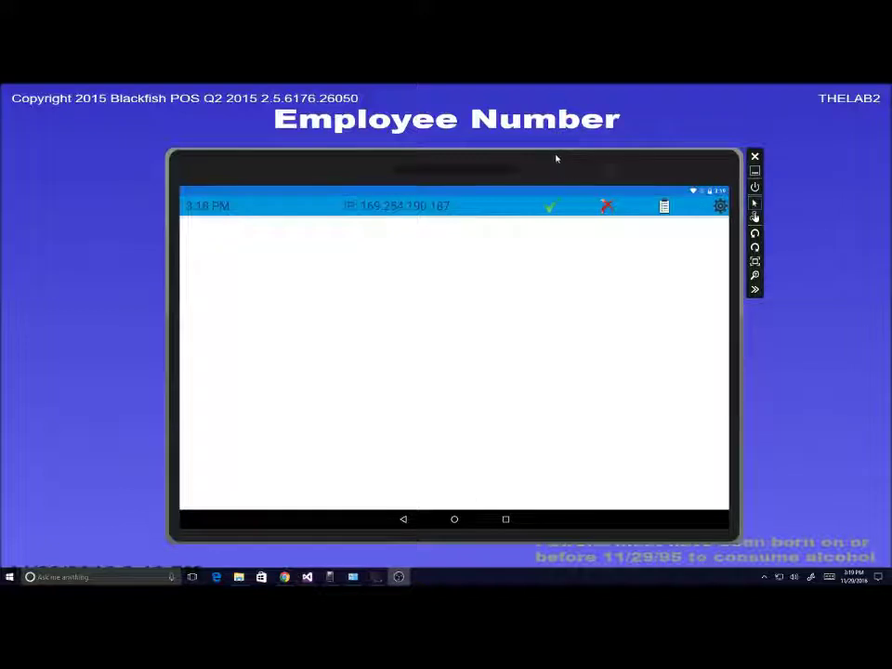
- Arrange the KDS emulator and Devices and Printers windows side by side
{"action": "left_click_drag", "start_coordinate": [556, 159], "coordinate": [559, 151]}
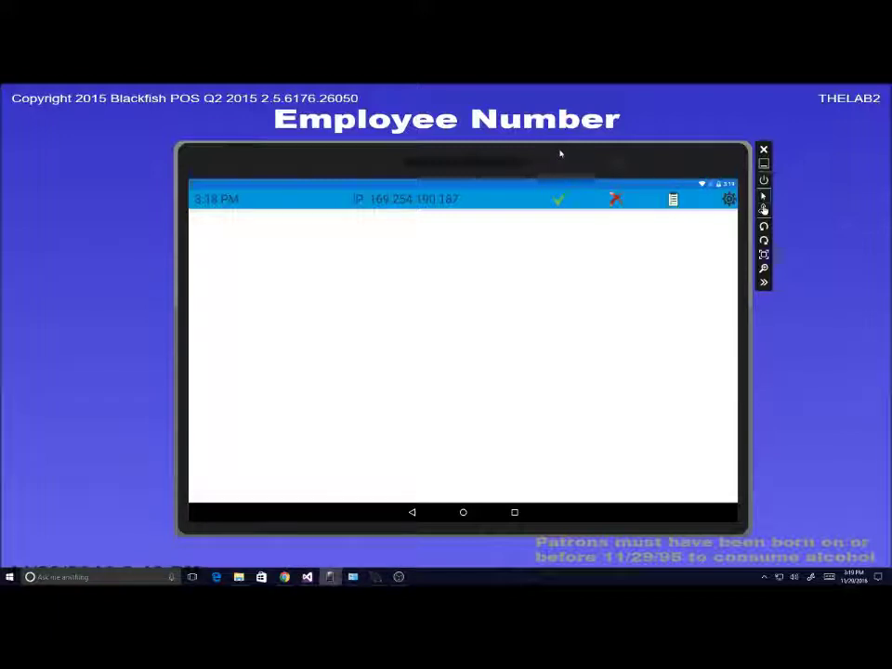
{"action": "left_click_drag", "start_coordinate": [560, 153], "coordinate": [571, 155]}
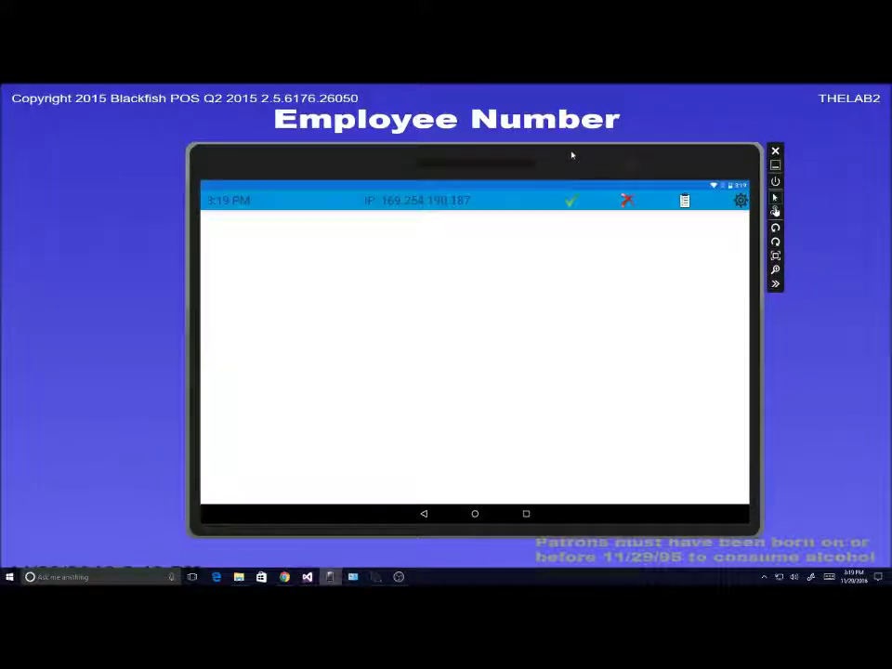
{"action": "left_click_drag", "start_coordinate": [571, 155], "coordinate": [553, 158]}
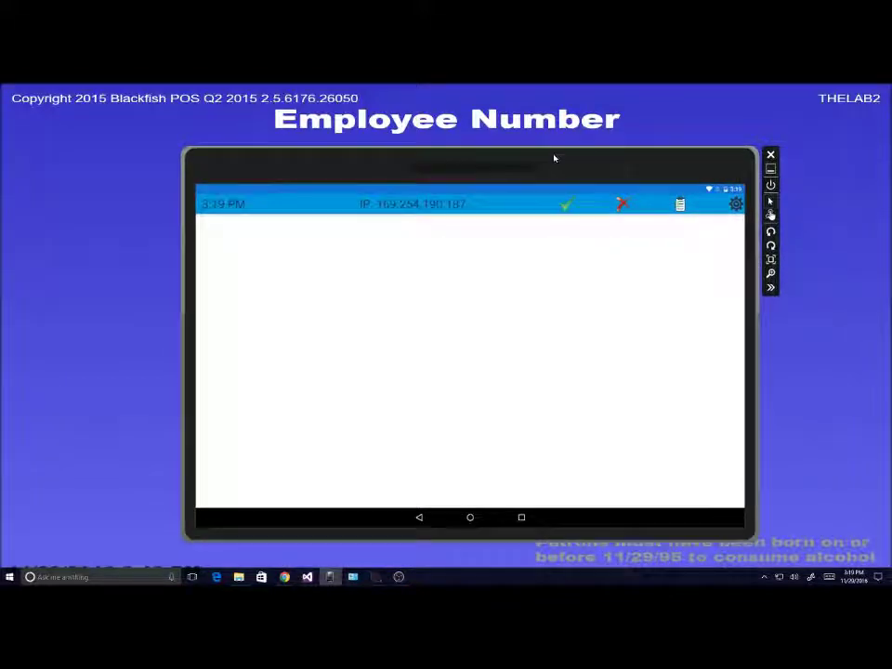
{"action": "left_click", "coordinate": [353, 577]}
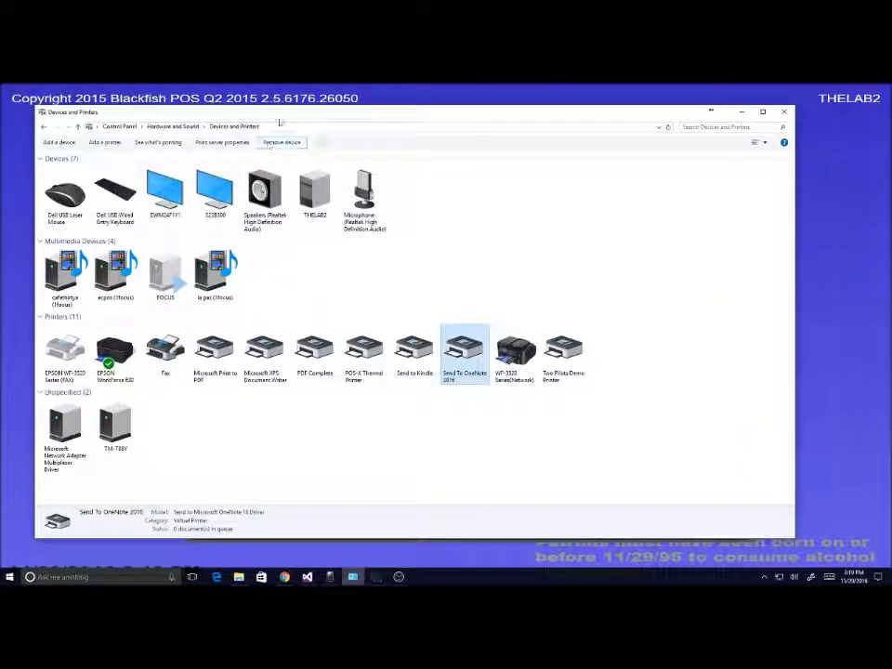
{"action": "left_click_drag", "start_coordinate": [279, 123], "coordinate": [390, 121]}
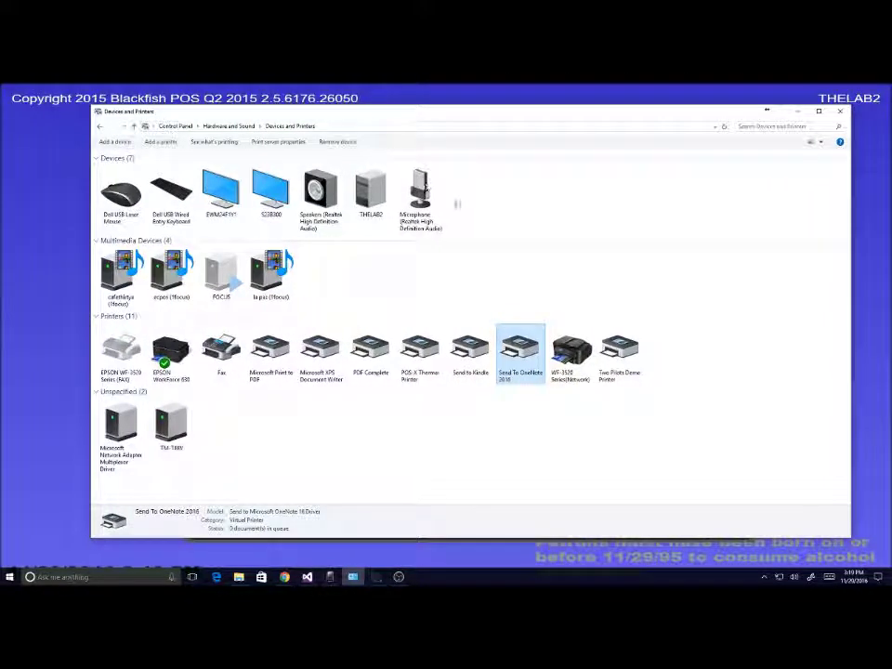
- Start adding an unlisted printer using manual settings
{"action": "left_click", "coordinate": [167, 146]}
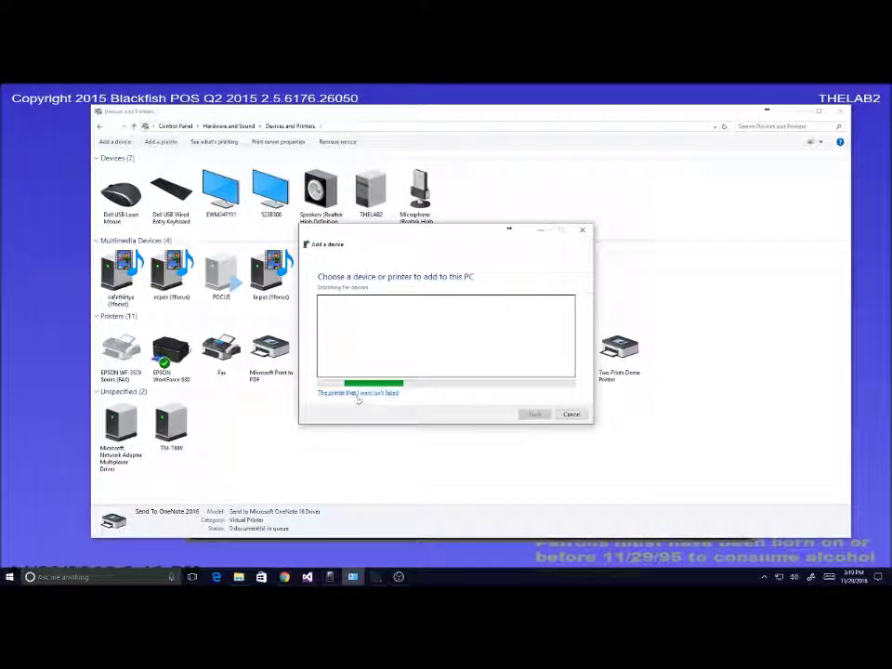
{"action": "left_click", "coordinate": [358, 393]}
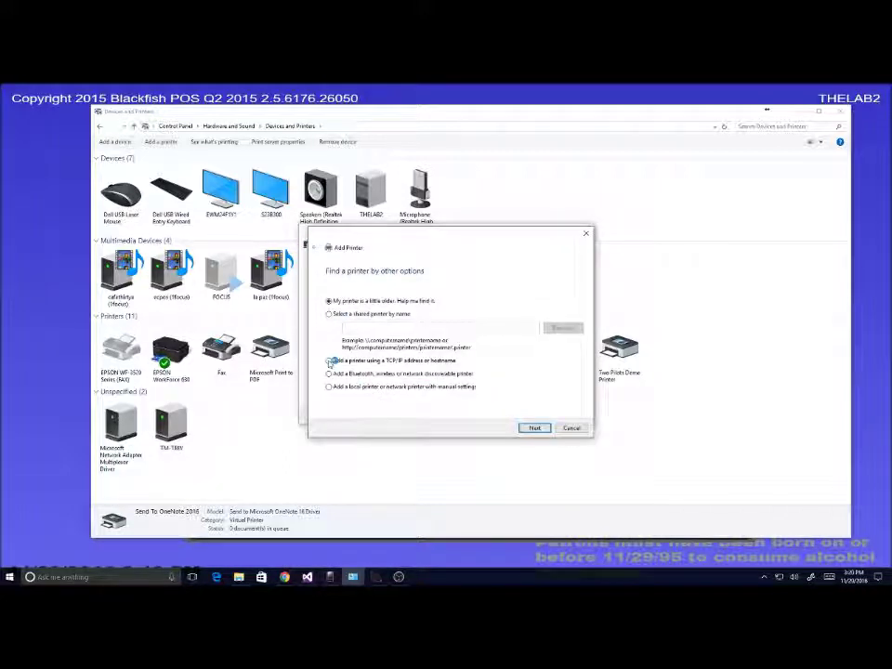
{"action": "left_click", "coordinate": [330, 387]}
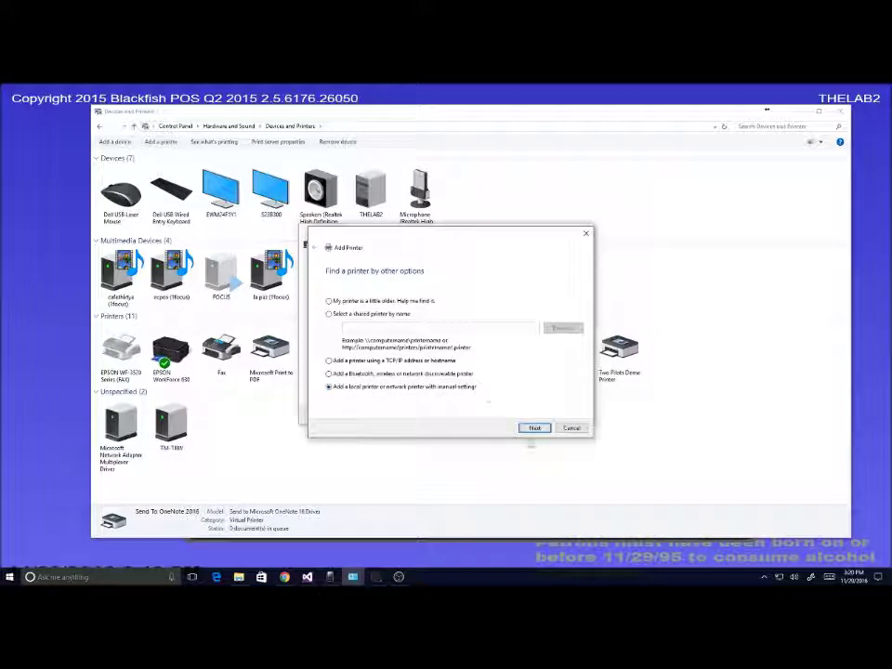
{"action": "left_click", "coordinate": [534, 428]}
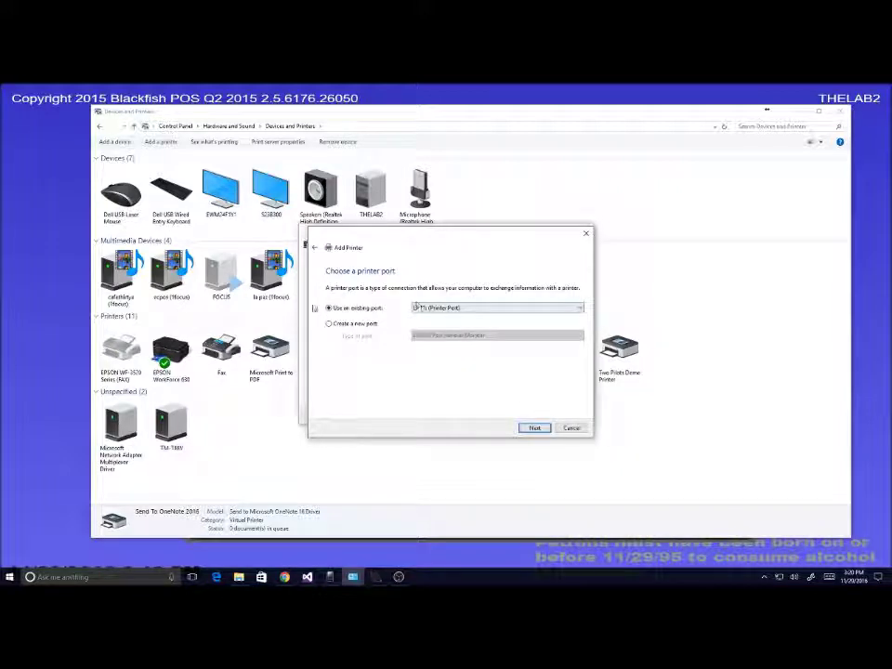
- Create a new Standard TCP/IP Port and advance to the hostname/IP page
{"action": "left_click", "coordinate": [329, 324]}
{"action": "left_click", "coordinate": [435, 335]}
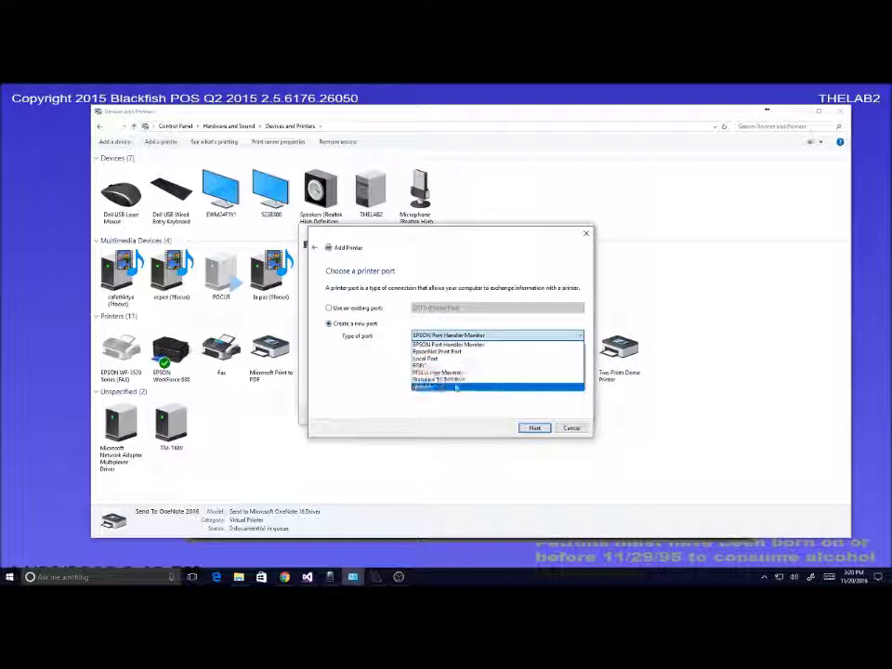
{"action": "left_click", "coordinate": [456, 385]}
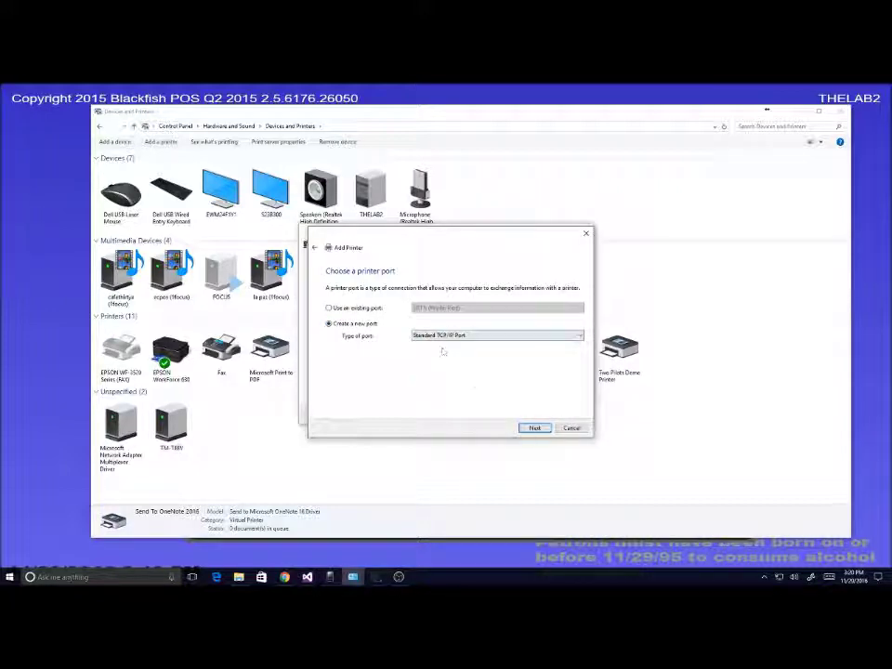
{"action": "left_click", "coordinate": [534, 427]}
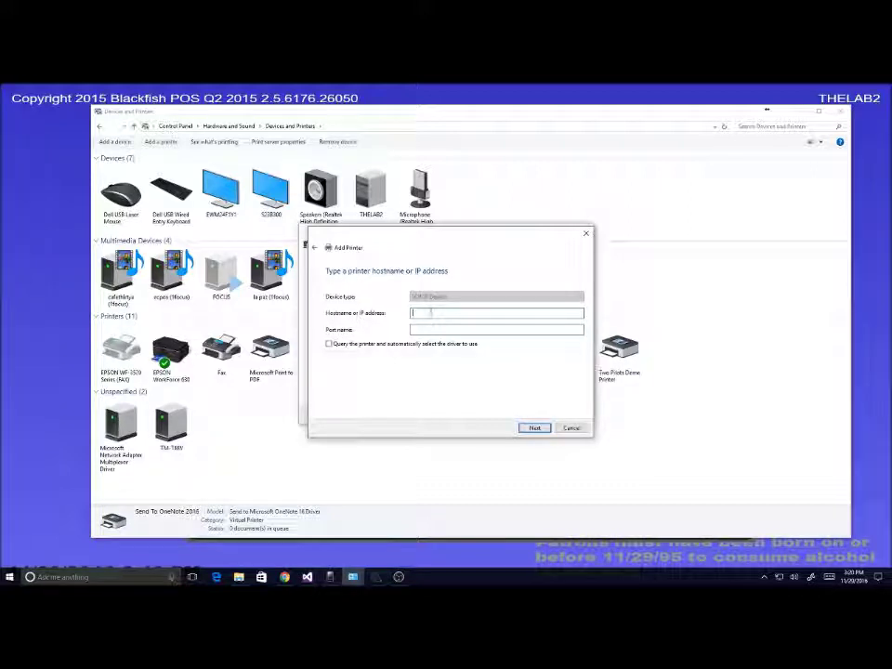
- Bring the KDS emulator forward and move it higher to check its IP
{"action": "left_click", "coordinate": [377, 578]}
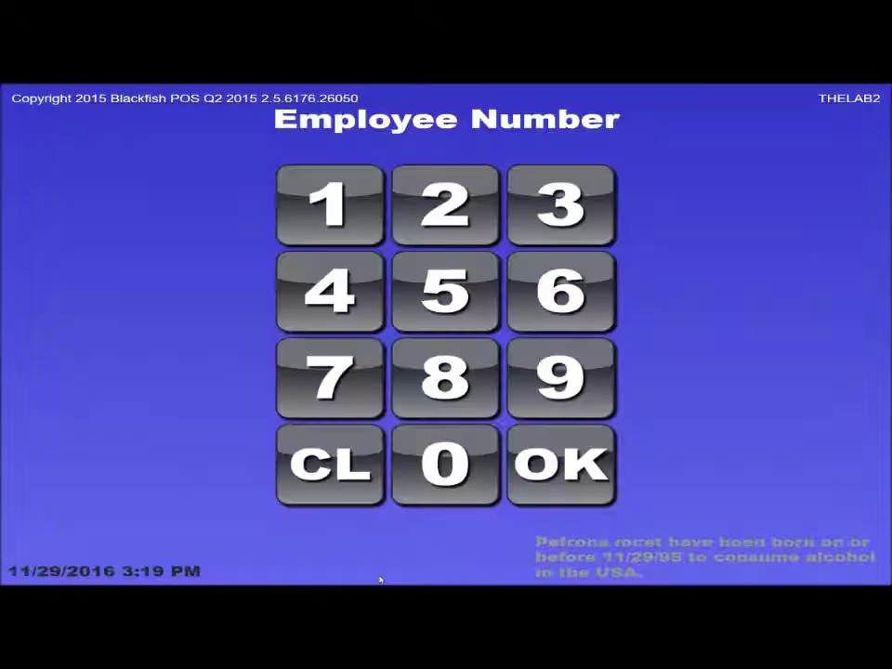
{"action": "key", "text": "super"}
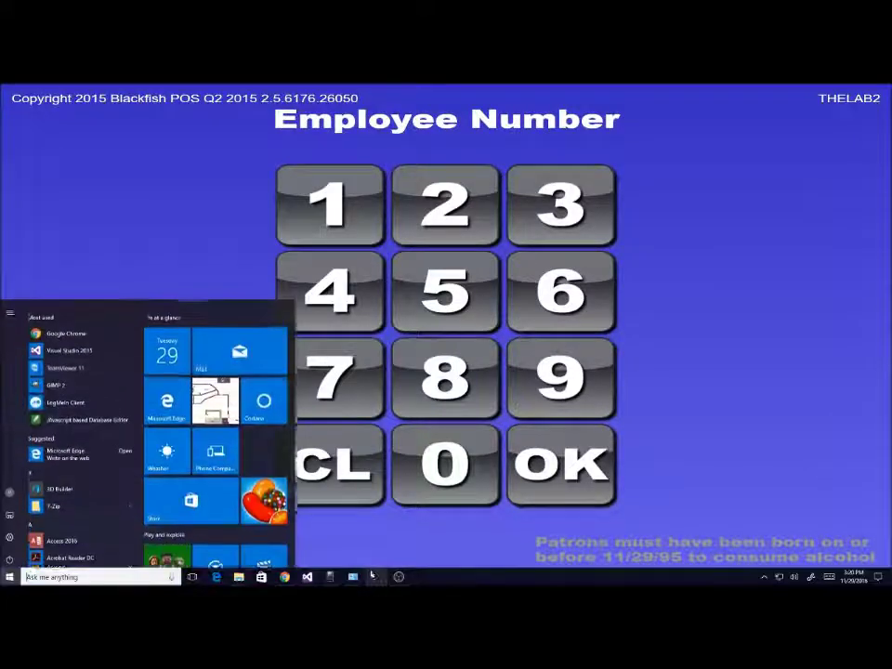
{"action": "left_click", "coordinate": [331, 577]}
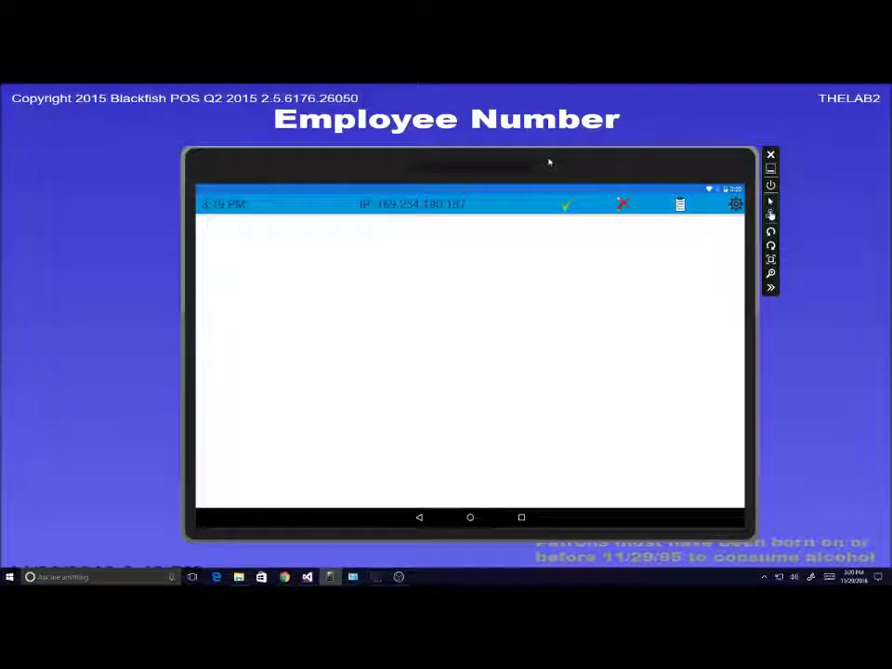
{"action": "left_click_drag", "start_coordinate": [550, 161], "coordinate": [544, 120]}
{"action": "mouse_move", "coordinate": [353, 577]}
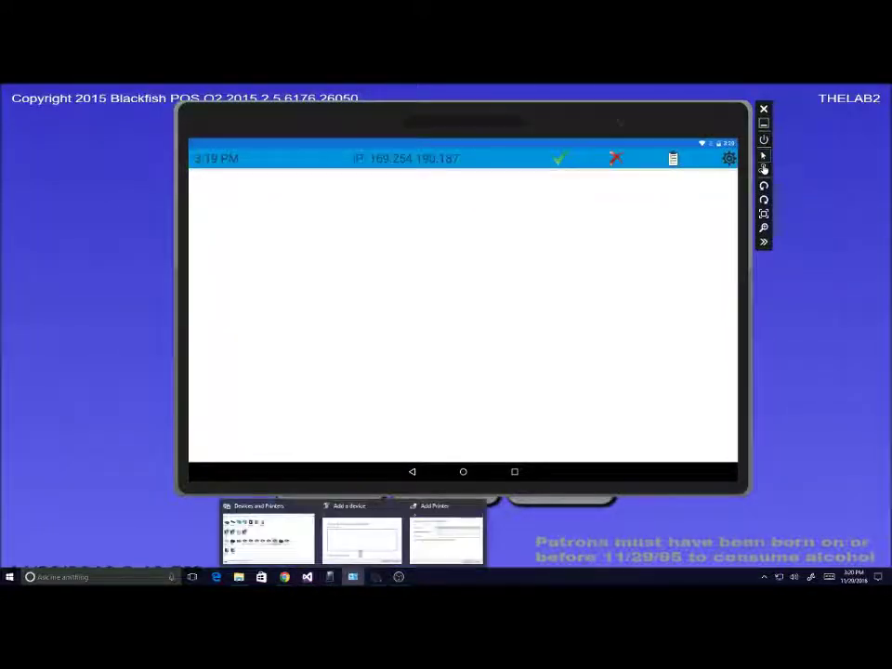
- Enter the Tab KDS IP 169.254.190.187 as the printer address and detect the port
{"action": "left_click", "coordinate": [446, 525]}
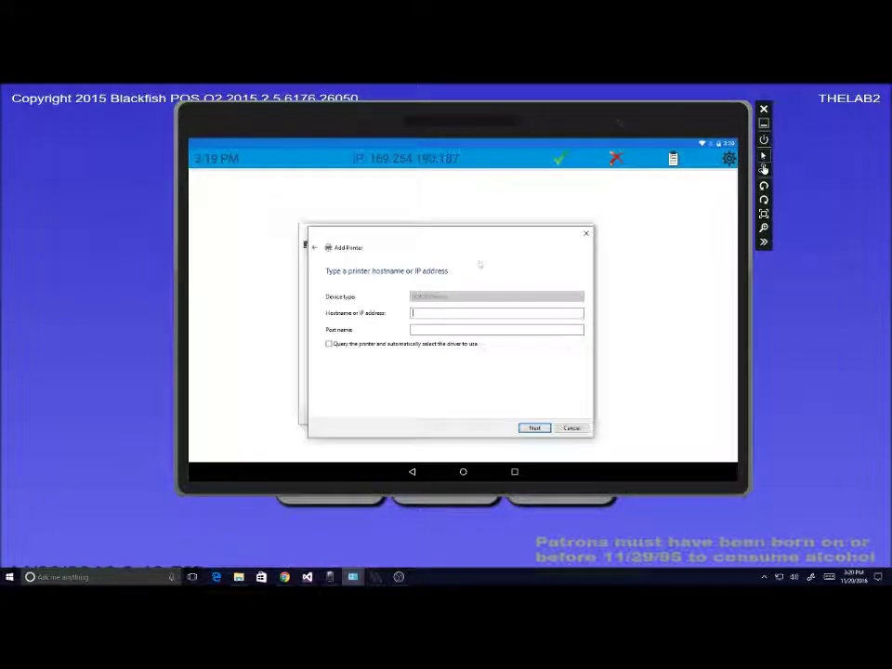
{"action": "type", "text": "169.254.190"}
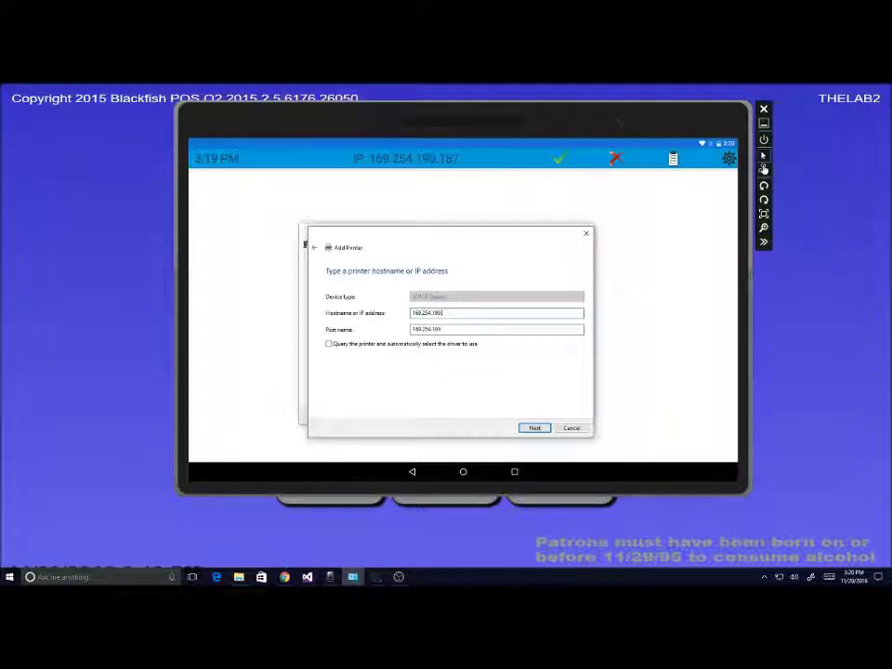
{"action": "type", "text": ".187"}
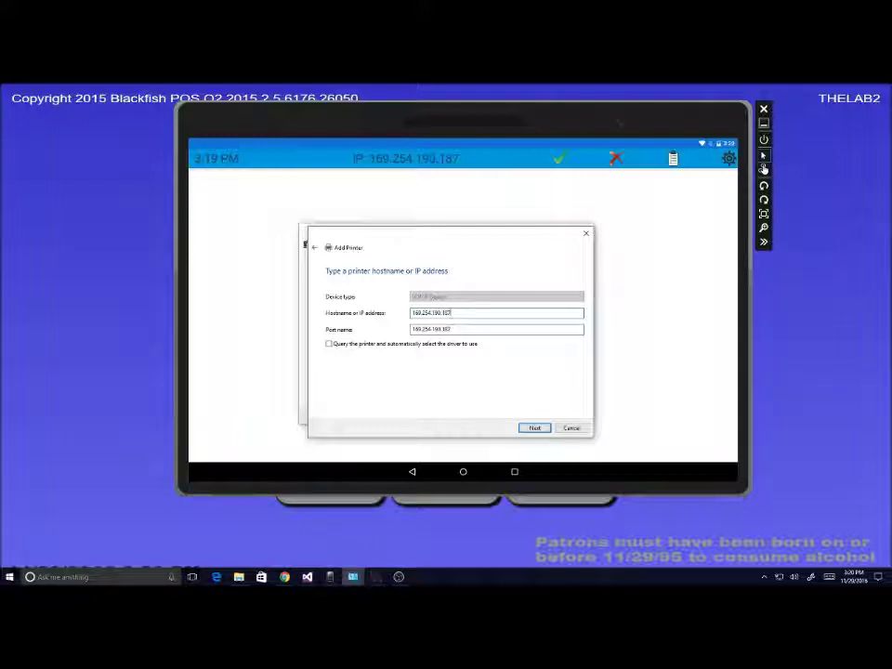
{"action": "left_click", "coordinate": [533, 427]}
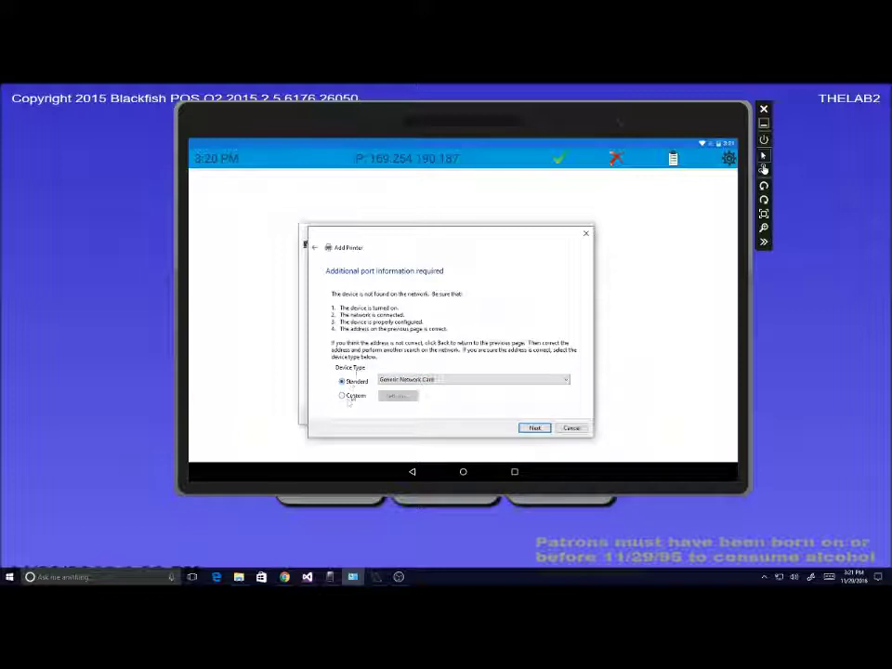
- Keep the Generic Network Card and select the Generic / Text Only driver
{"action": "left_click", "coordinate": [535, 428]}
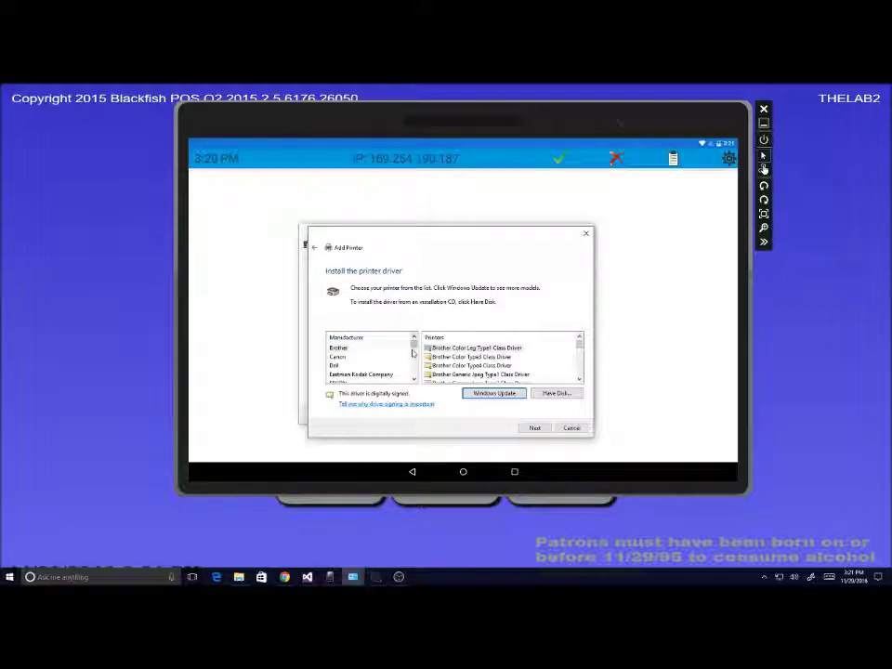
{"action": "left_click", "coordinate": [414, 379]}
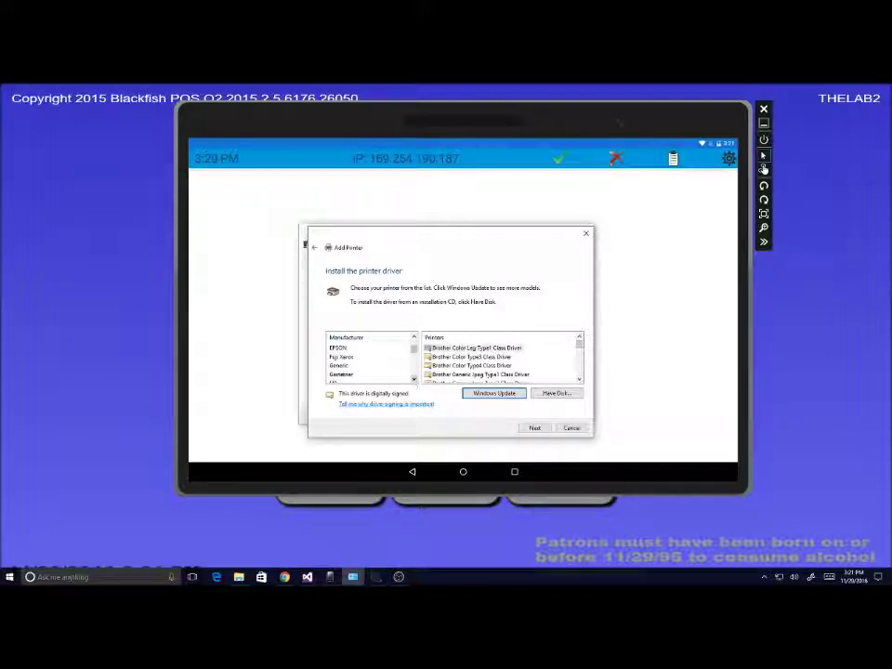
{"action": "left_click", "coordinate": [340, 365]}
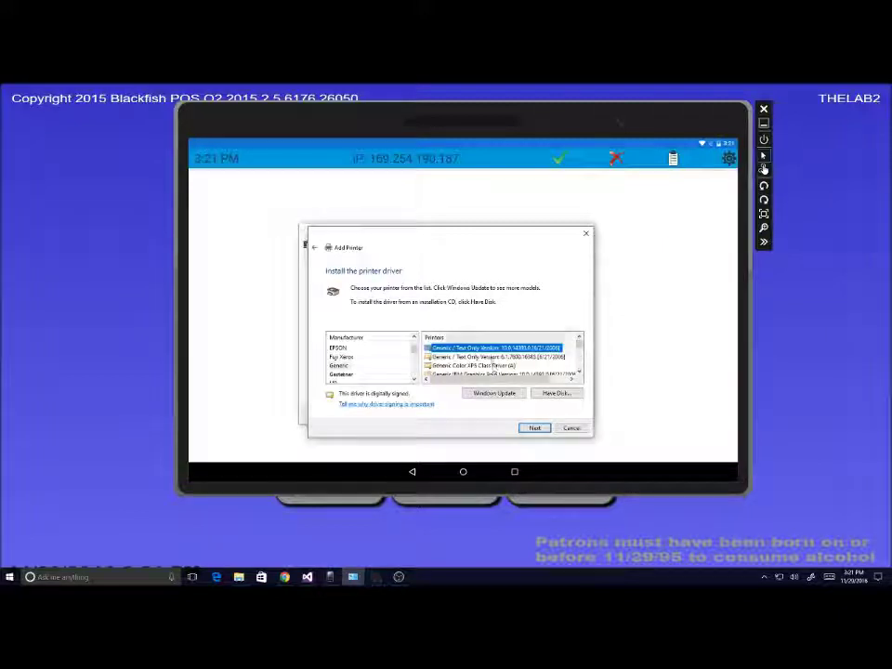
{"action": "left_click", "coordinate": [534, 427]}
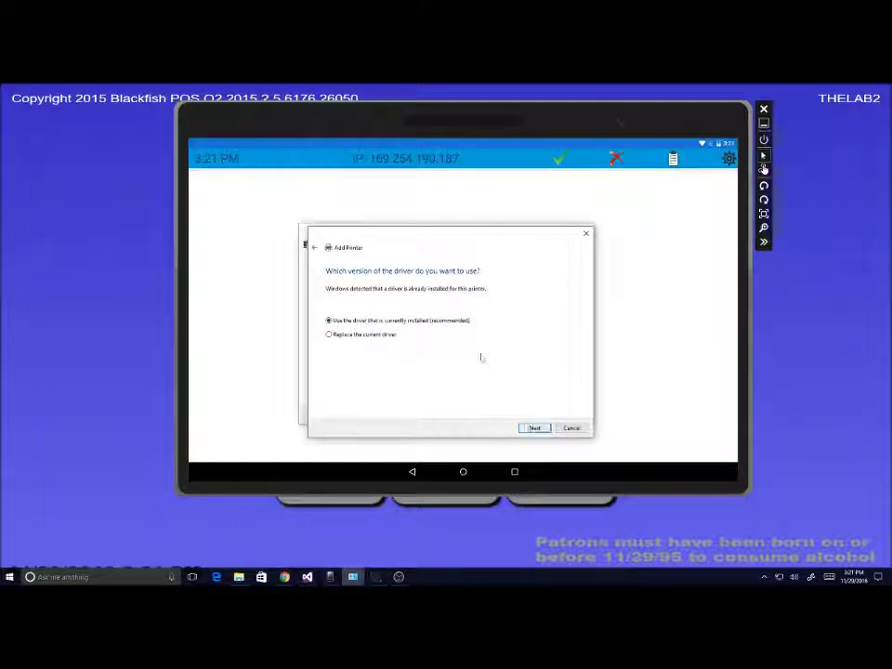
- Keep the current driver and default printer name, then finish the installation
{"action": "left_click", "coordinate": [535, 429]}
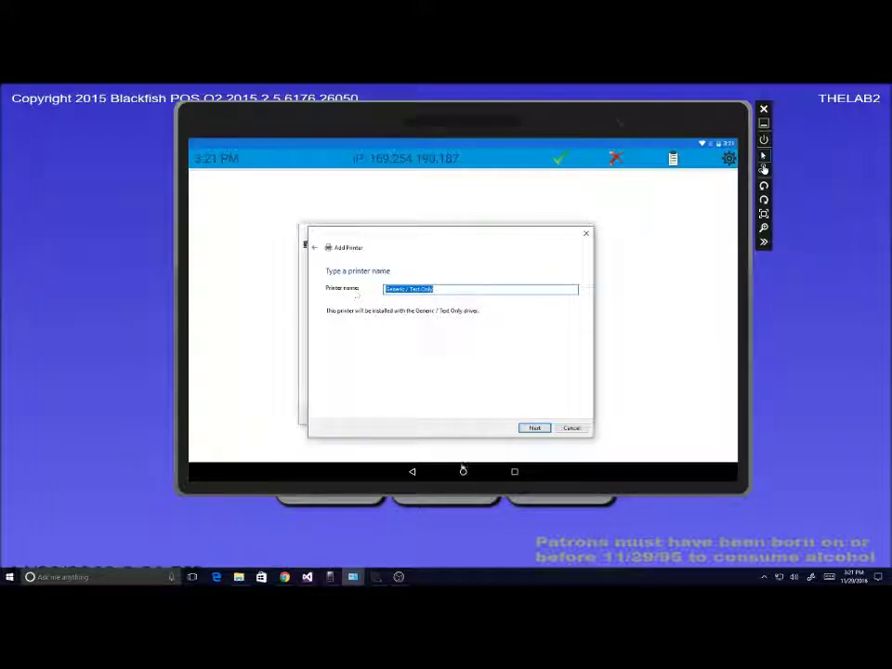
{"action": "left_click", "coordinate": [534, 427]}
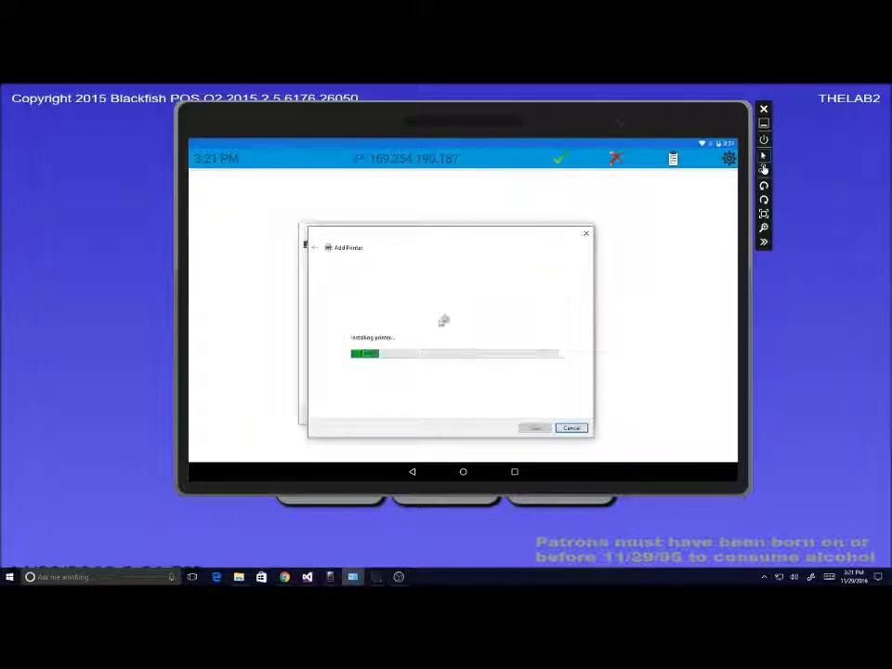
{"action": "left_click", "coordinate": [539, 427]}
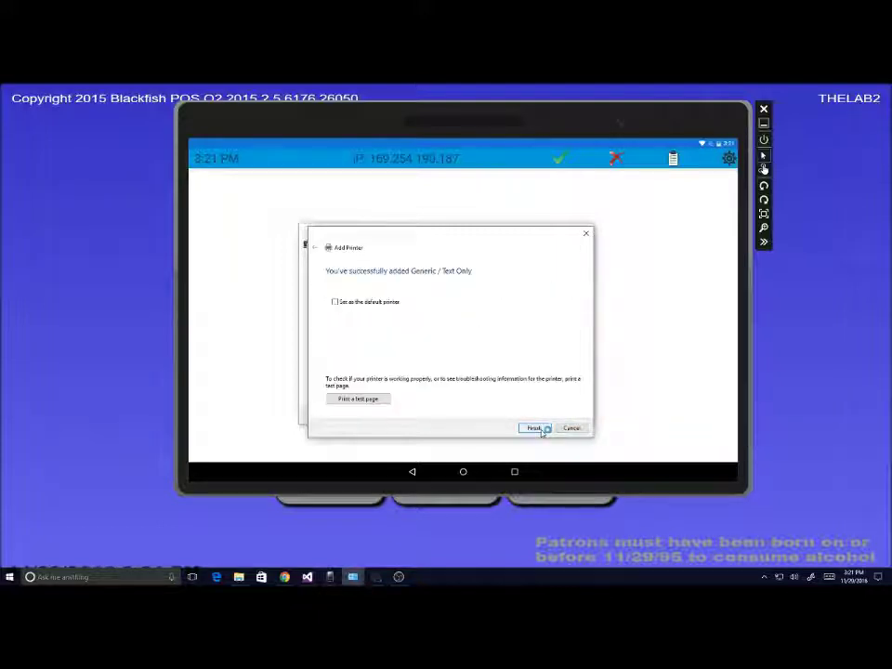
{"action": "left_click", "coordinate": [535, 428]}
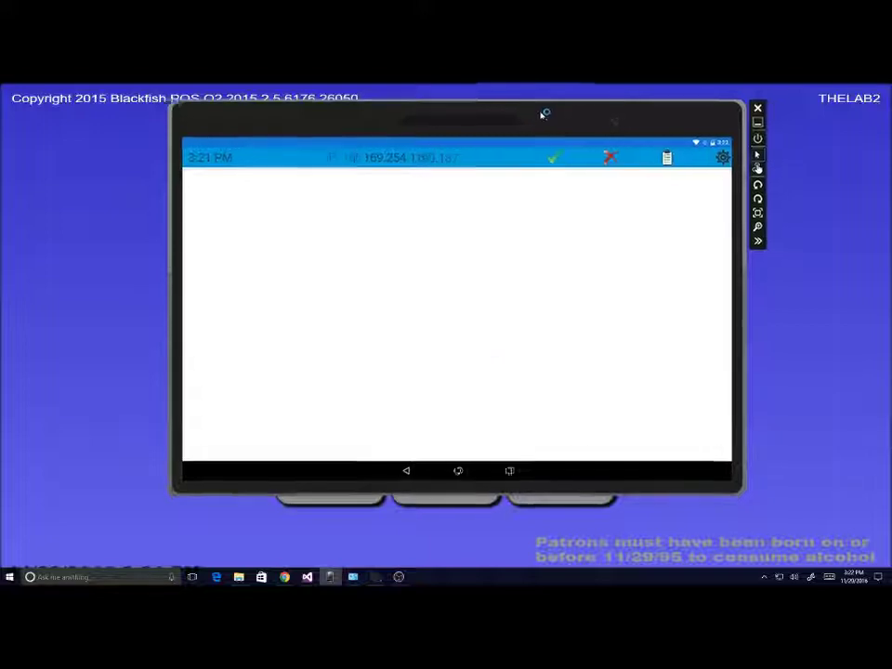
- Log in to Blackfish POS and select Kitchen 2 in the printer edit form
{"action": "left_click_drag", "start_coordinate": [545, 114], "coordinate": [0, 114]}
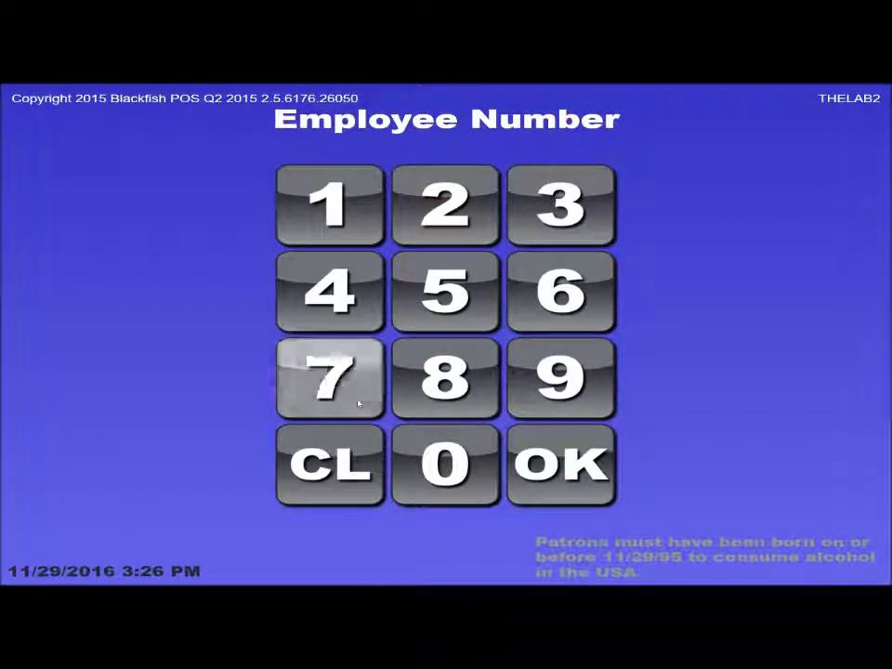
{"action": "left_click", "coordinate": [530, 434]}
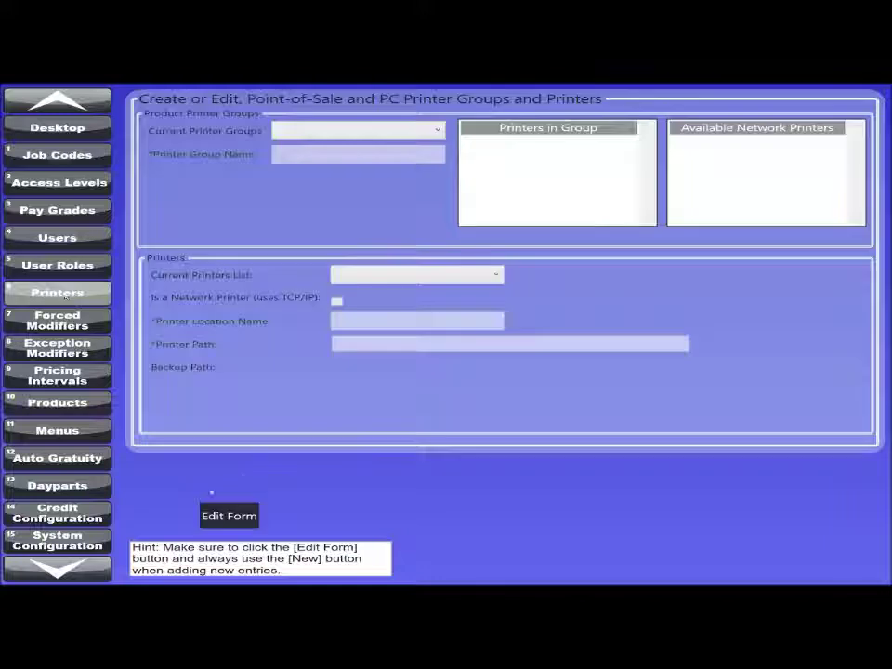
{"action": "left_click", "coordinate": [228, 515]}
{"action": "left_click", "coordinate": [416, 275]}
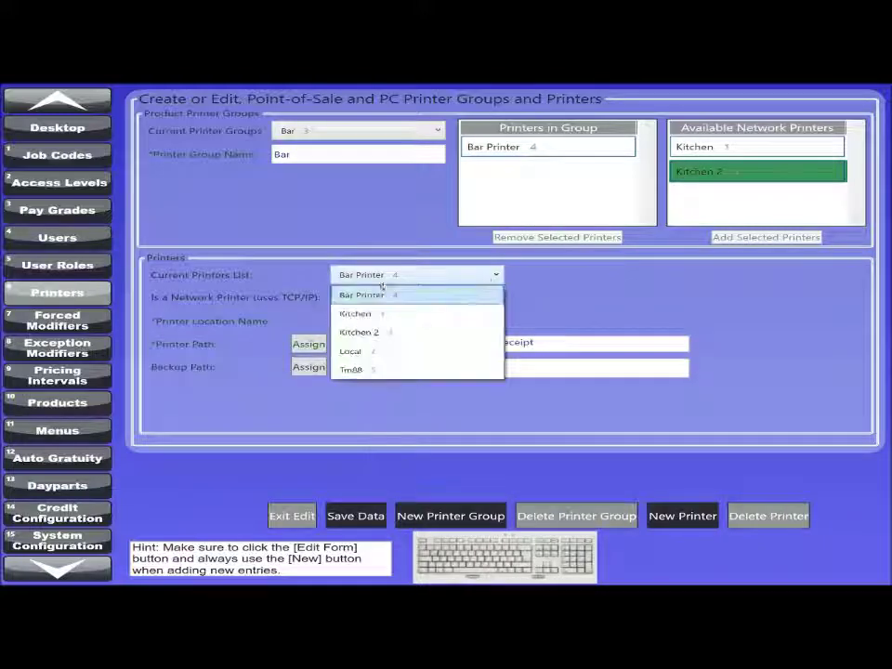
{"action": "left_click", "coordinate": [367, 332]}
- Assign Kitchen 2 the Generic / Text Only printer path, save, and exit printer setup
{"action": "left_click", "coordinate": [309, 344]}
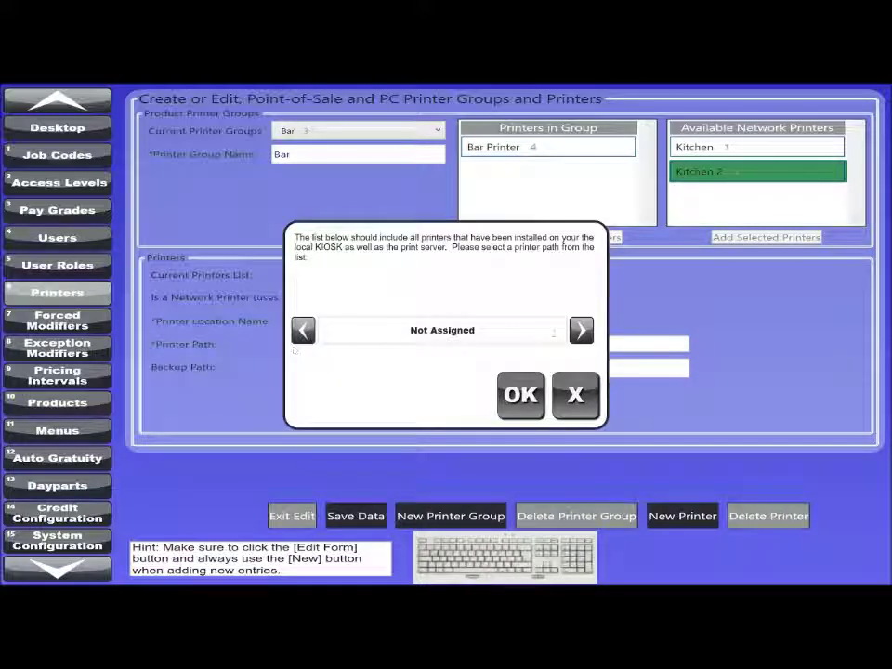
{"action": "left_click", "coordinate": [580, 330]}
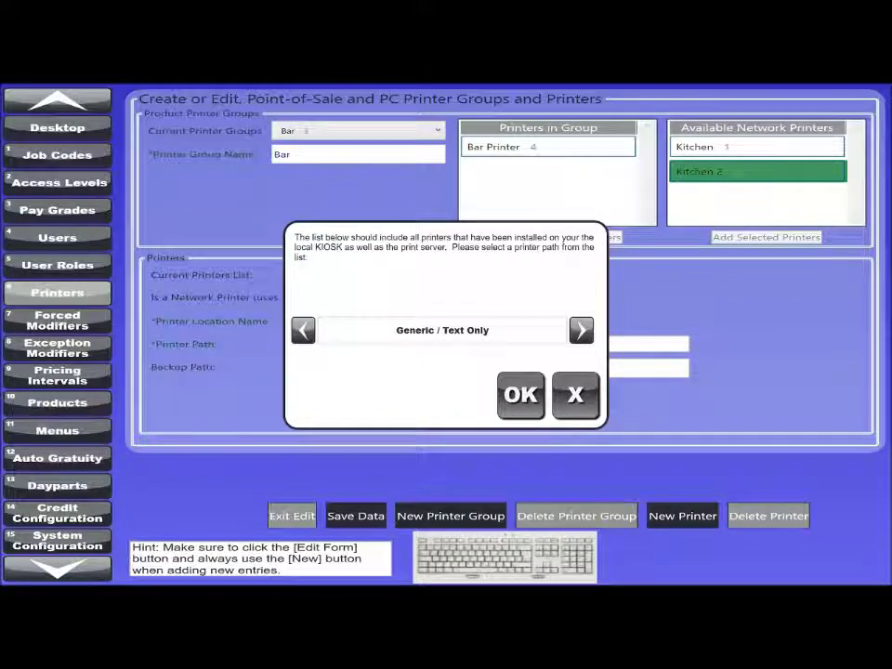
{"action": "left_click", "coordinate": [521, 395]}
{"action": "left_click", "coordinate": [355, 516]}
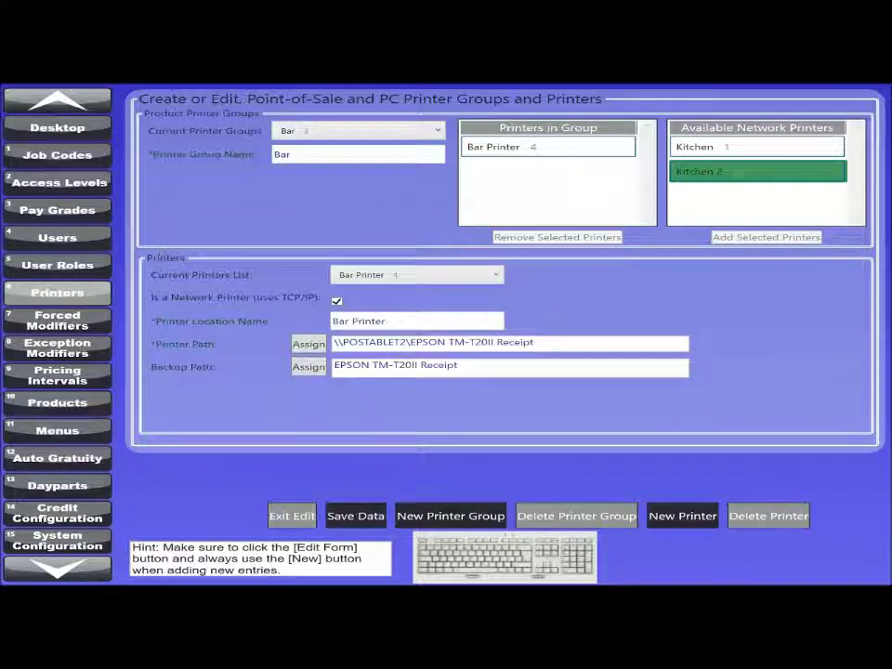
{"action": "left_click", "coordinate": [57, 128]}
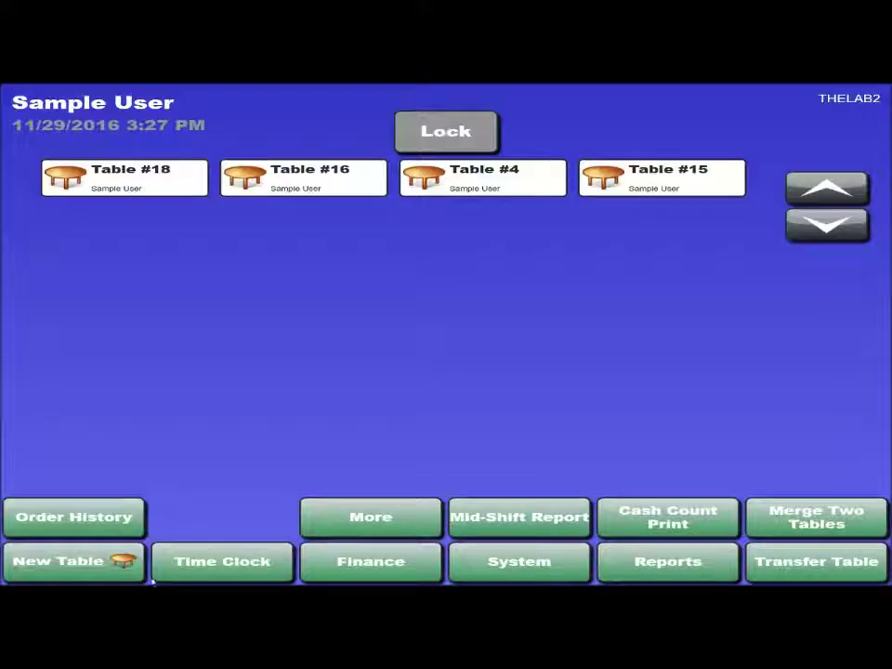
- Start a Table #5 order and show the Lunch Salads items
{"action": "left_click", "coordinate": [116, 561]}
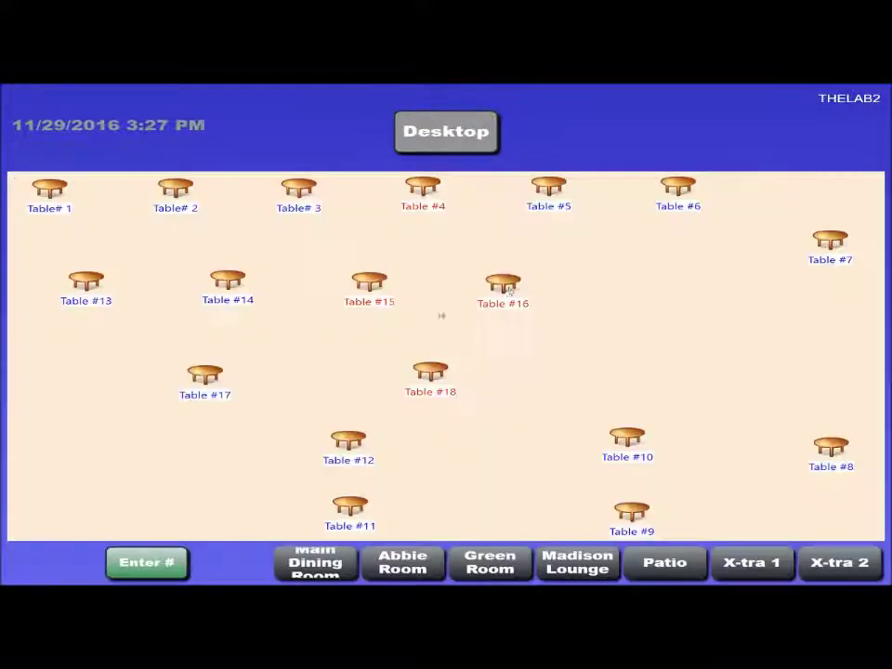
{"action": "left_click", "coordinate": [555, 192]}
{"action": "left_click", "coordinate": [370, 528]}
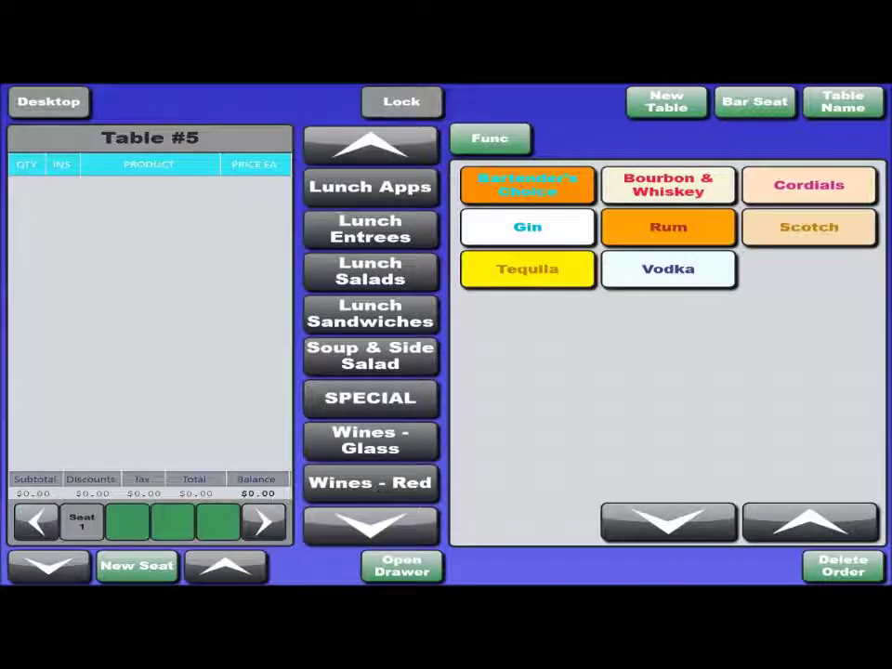
{"action": "left_click", "coordinate": [369, 229]}
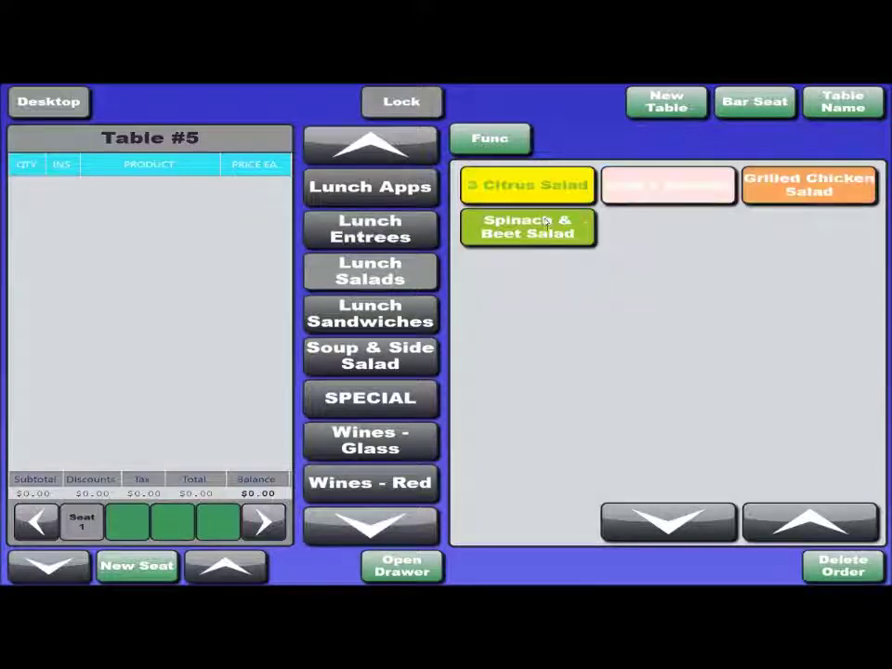
- Add 3 Citrus Salad (No Dressing), Spinach & Beet Salad and Ariel's Favorite, then send the order
{"action": "left_click", "coordinate": [528, 186]}
{"action": "left_click", "coordinate": [528, 227]}
{"action": "left_click", "coordinate": [576, 223]}
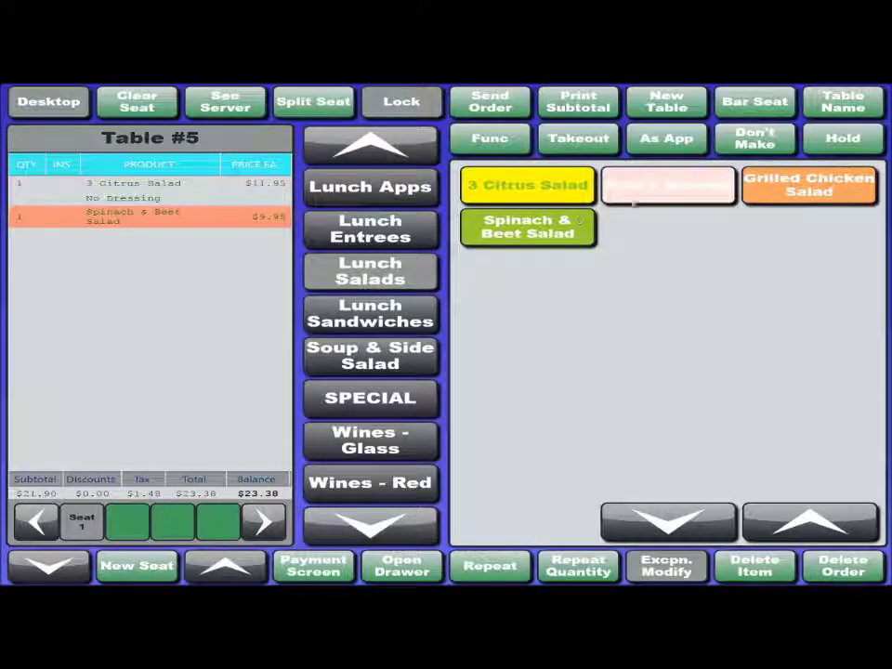
{"action": "left_click", "coordinate": [650, 189]}
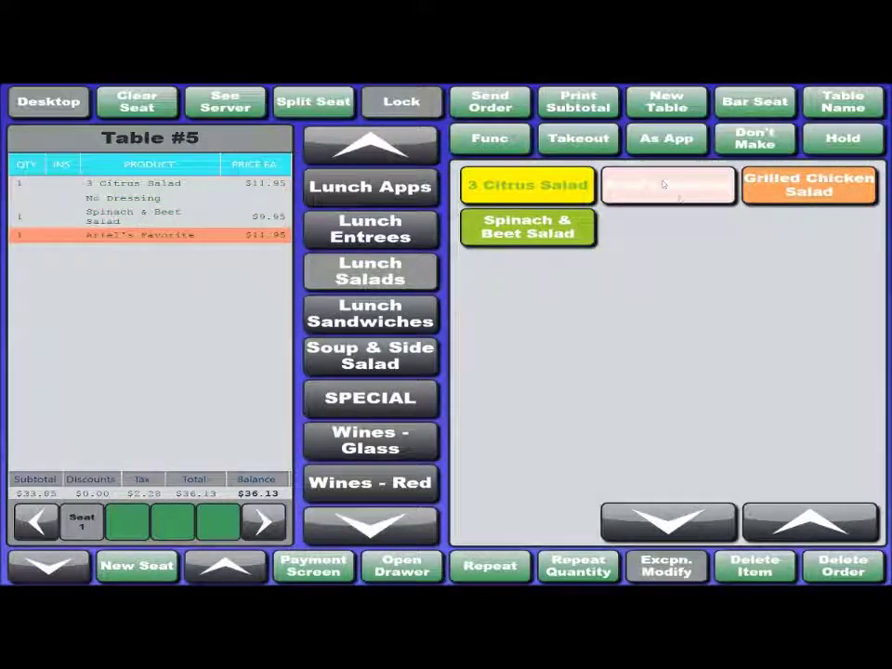
{"action": "left_click", "coordinate": [502, 104]}
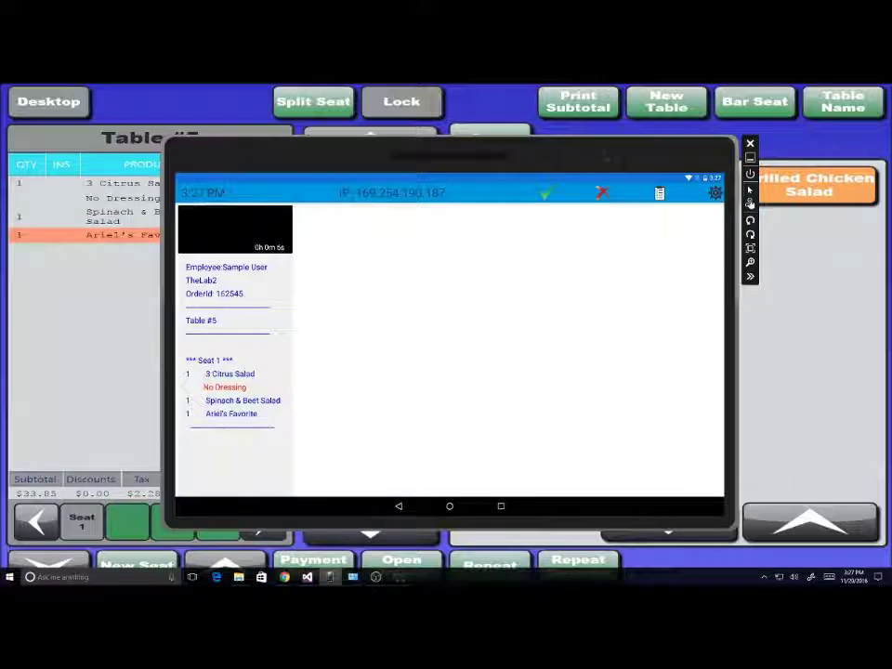
- Select the Table #5 ticket and open the Tab KDS Select Option menu
{"action": "left_click", "coordinate": [258, 330]}
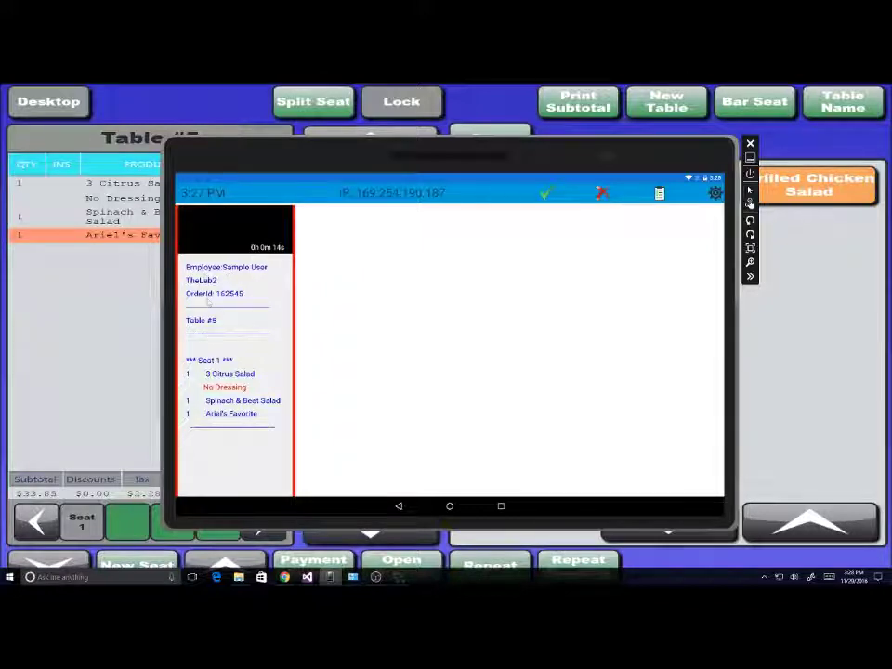
{"action": "left_click", "coordinate": [714, 192]}
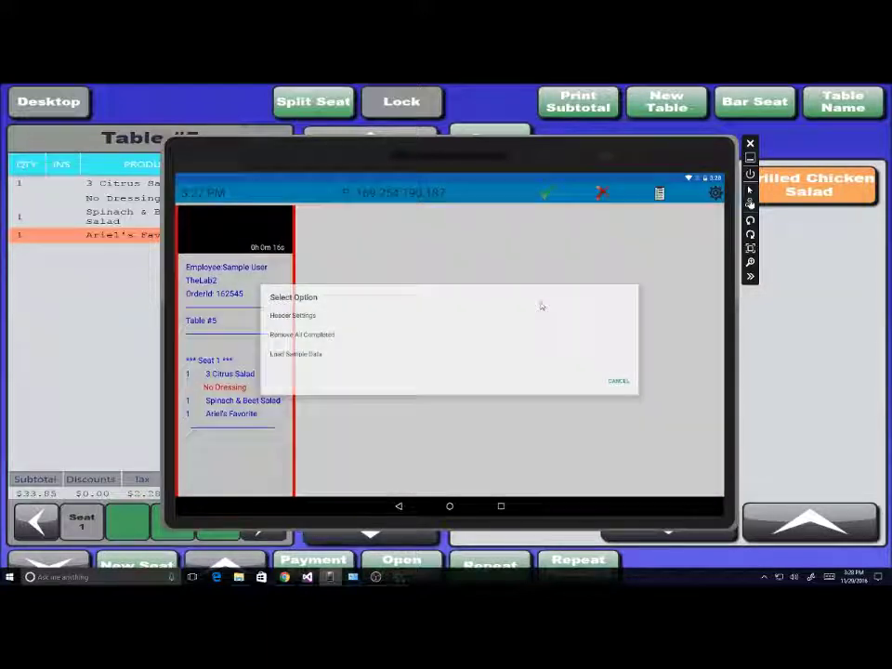